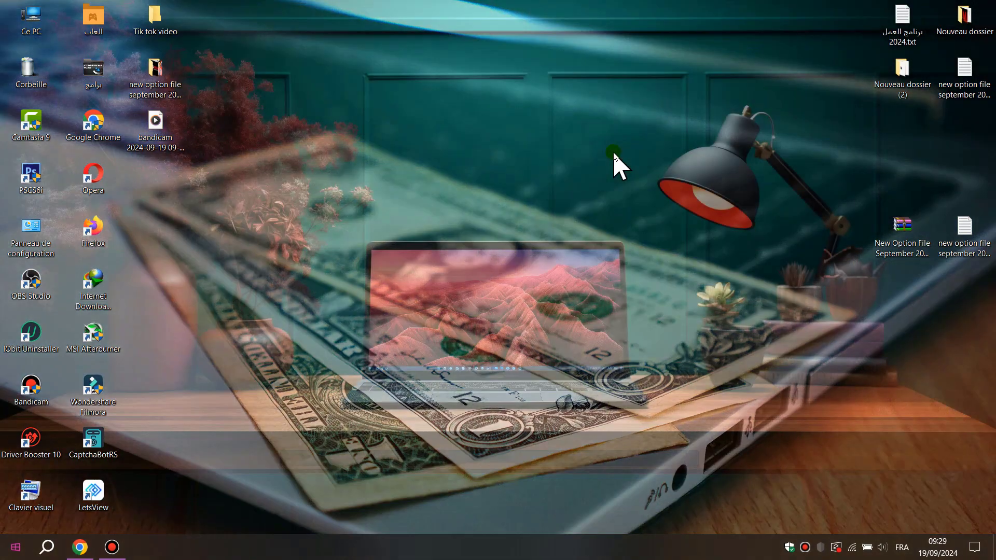
Look through the New Option File September 2024 RZ Patch PES 2017 blog post in Chrome down to its download link, and minimize the browser
left_click(614, 154)
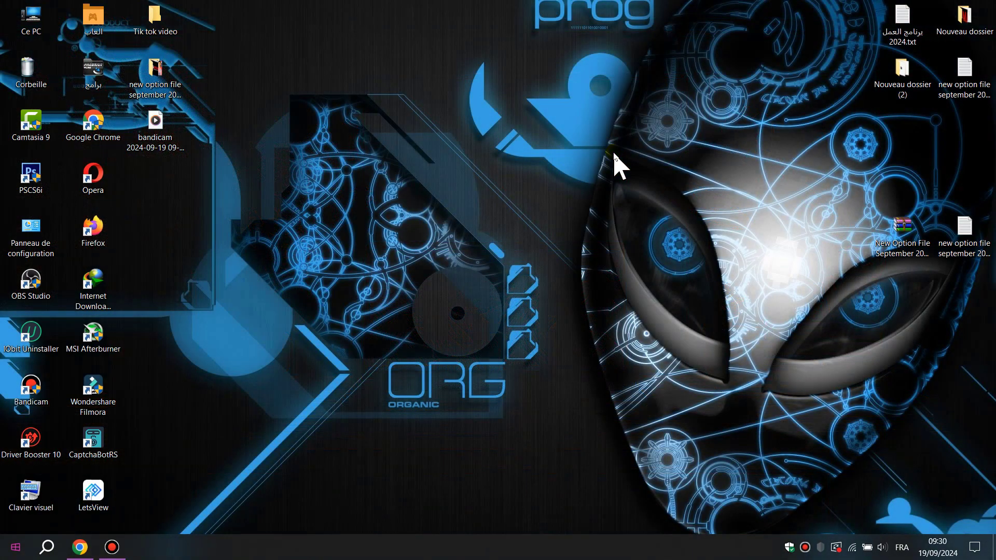
left_click(79, 548)
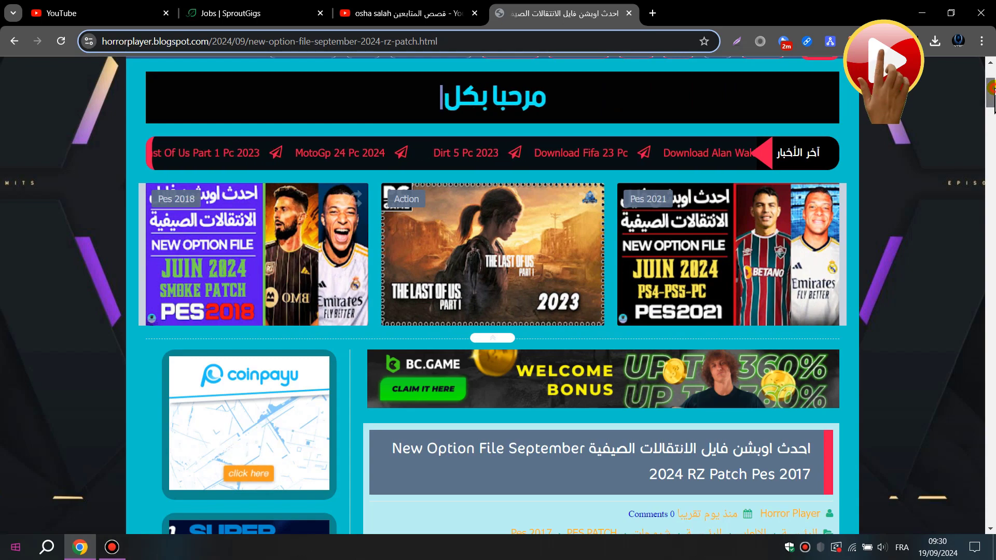
left_click_drag(992, 94, 992, 134)
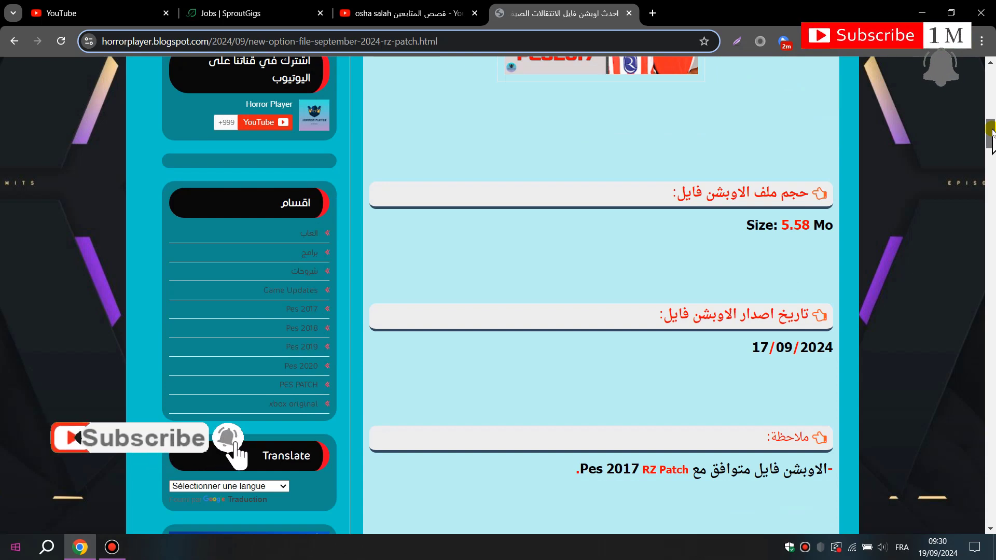
left_click_drag(992, 130, 992, 146)
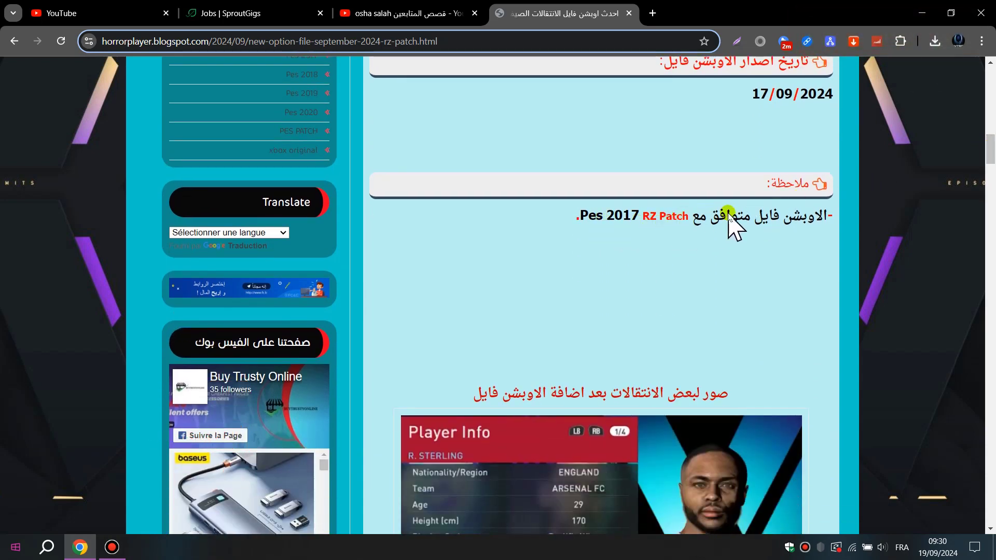
left_click_drag(991, 155, 991, 263)
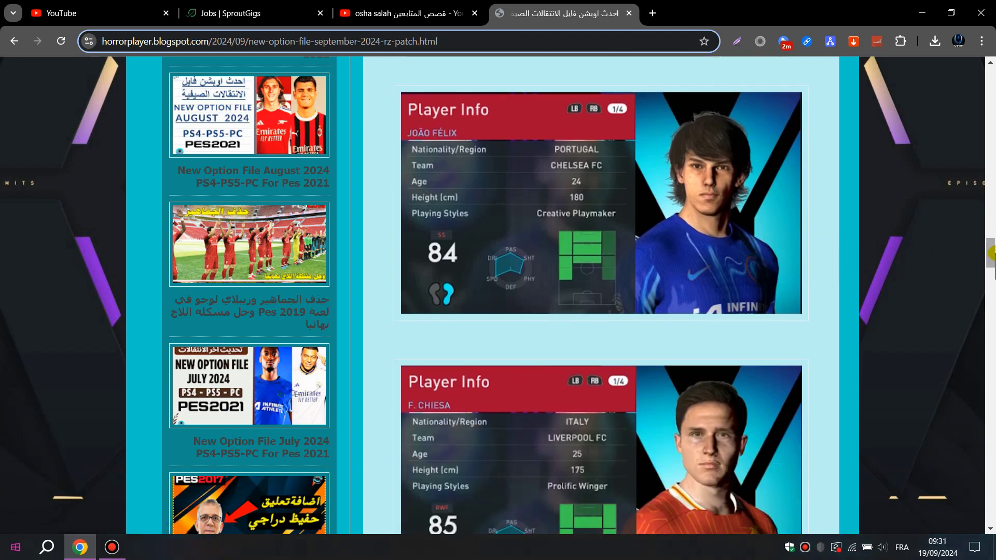
left_click_drag(991, 252, 987, 393)
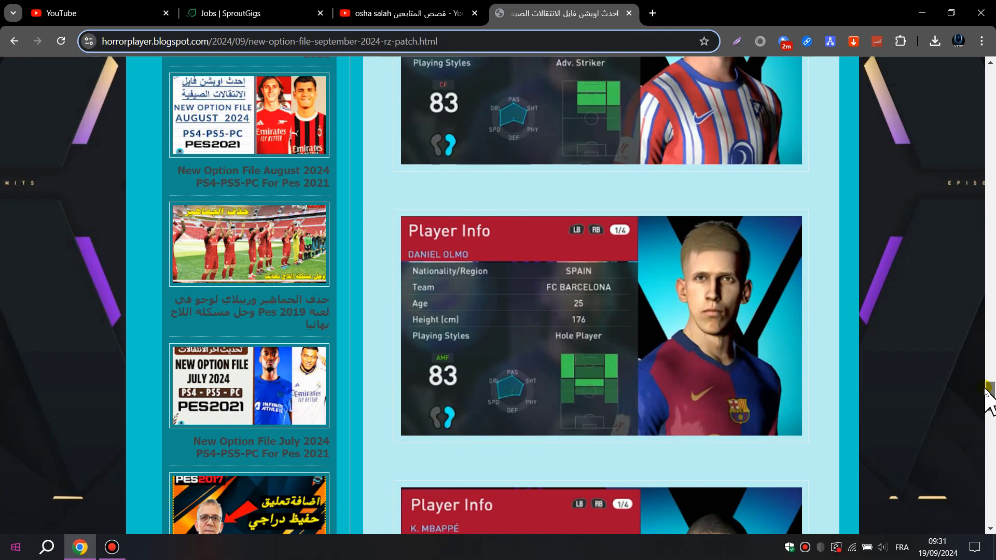
left_click_drag(987, 393, 983, 409)
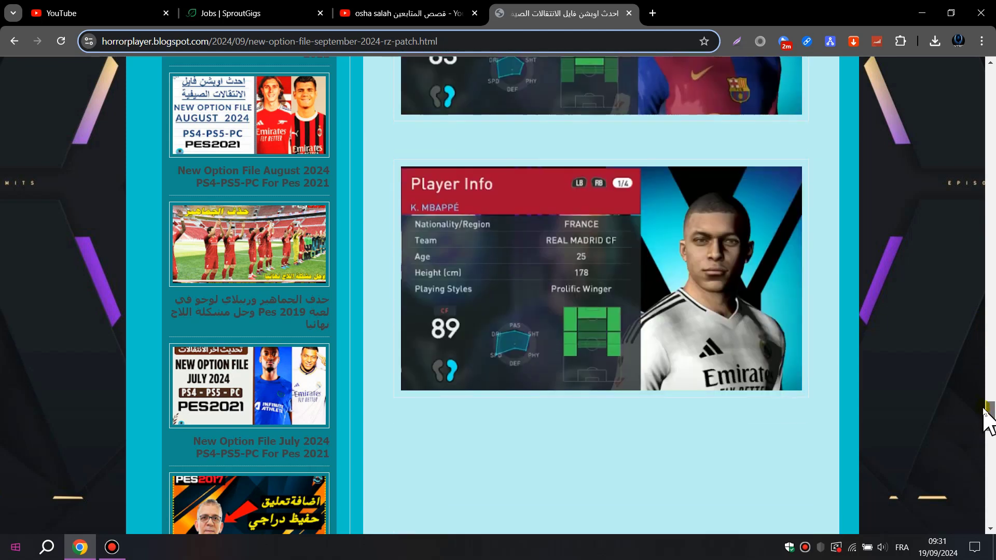
left_click_drag(984, 410, 988, 438)
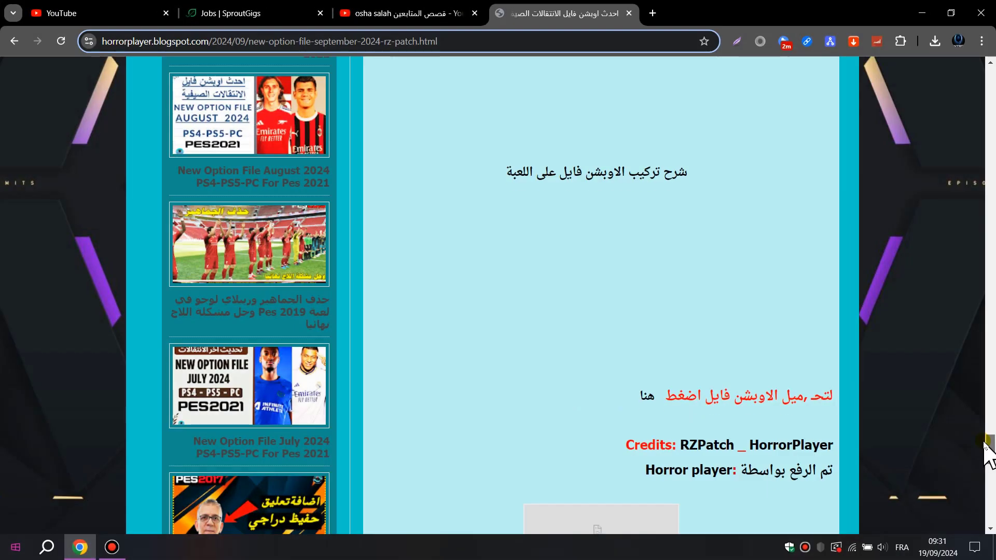
left_click_drag(987, 438, 987, 462)
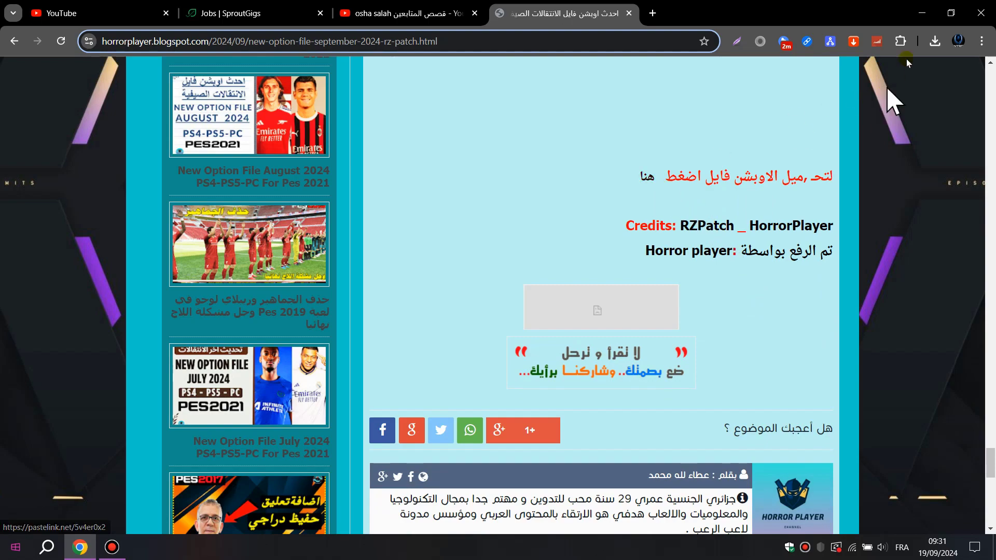
left_click(922, 12)
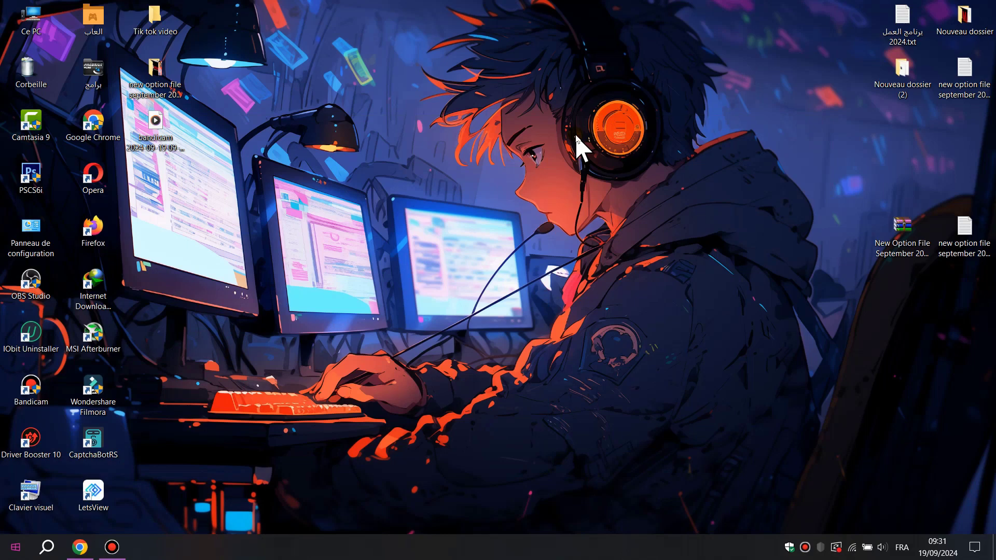
left_click(841, 269)
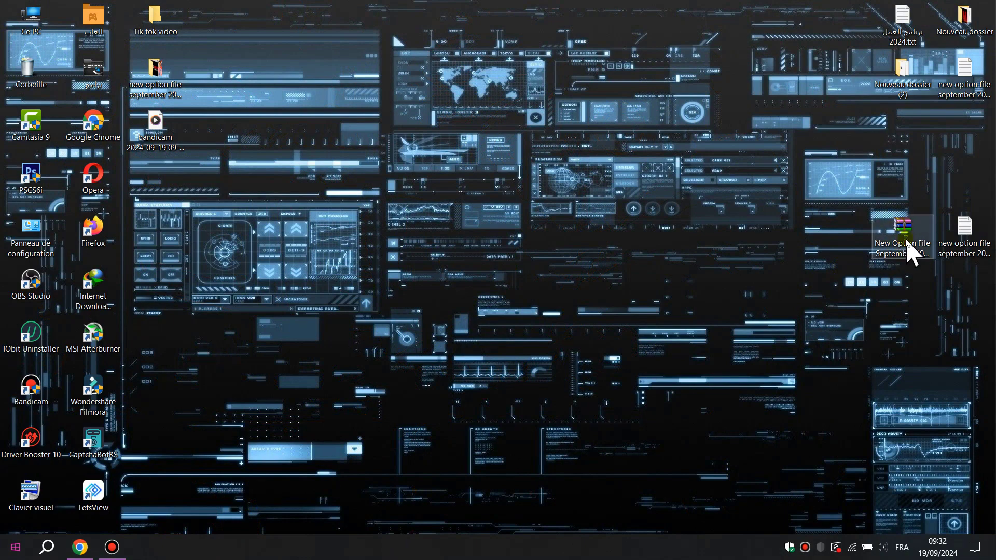
left_click(822, 343)
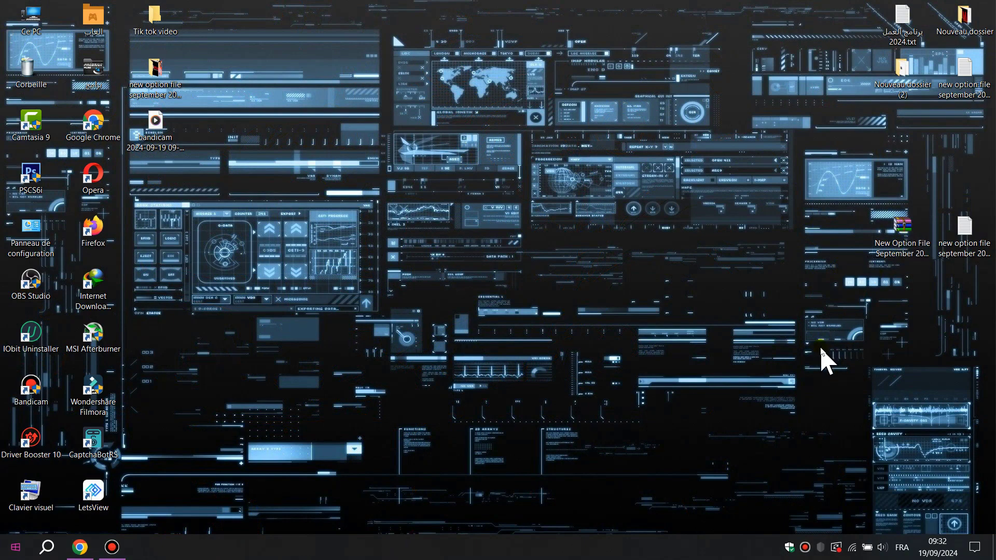
left_click(872, 293)
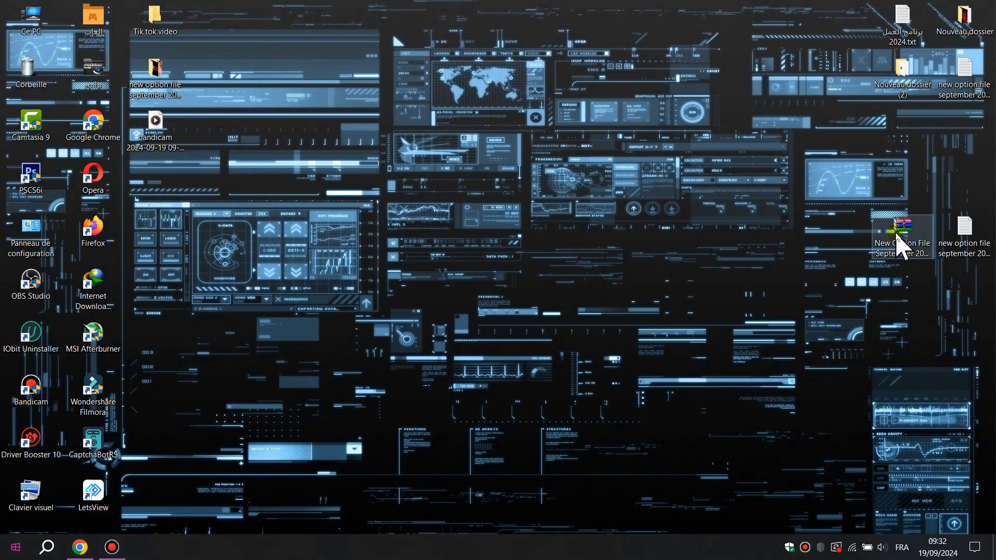
Extract the New Option File September 2024 RZ Patch archive on the desktop and place the extracted folder beside it
left_click_drag(896, 240, 451, 195)
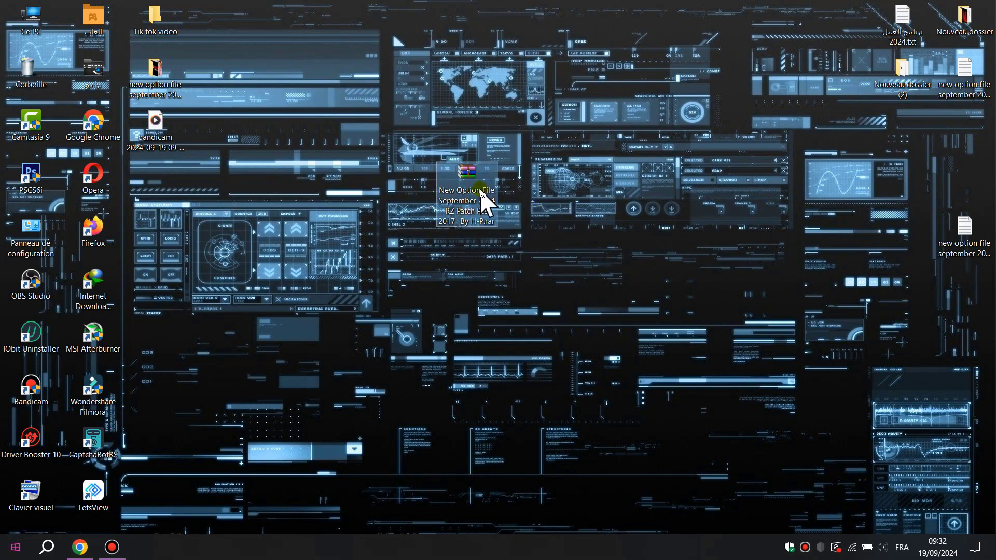
right_click(482, 195)
left_click(534, 273)
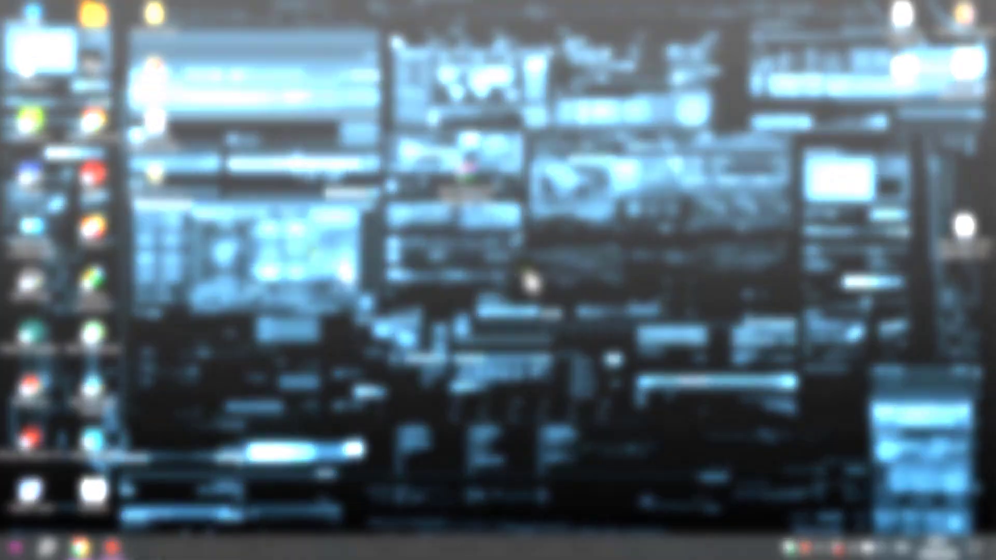
left_click_drag(156, 178, 580, 223)
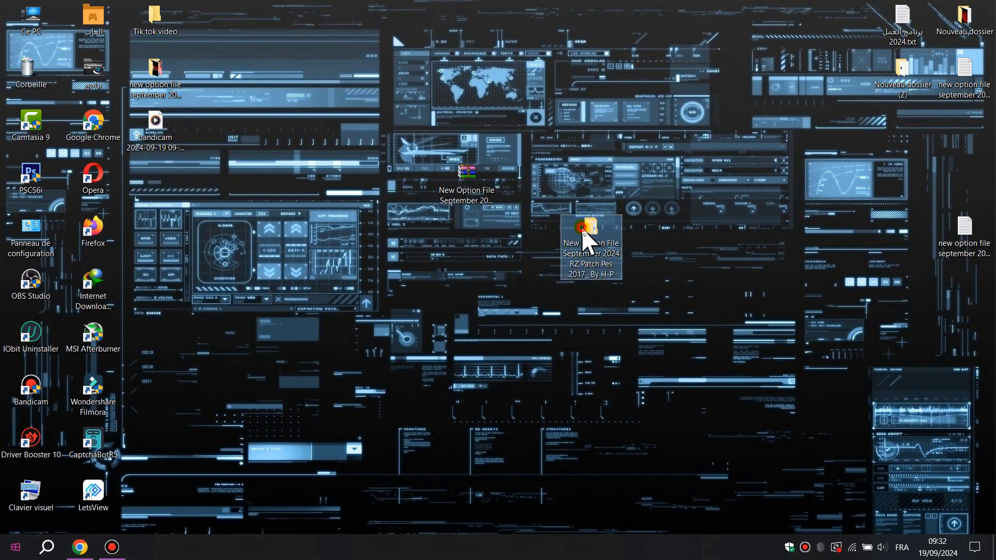
Copy the EDIT00000000 file from the inner folder of the extracted option file
double_click(585, 240)
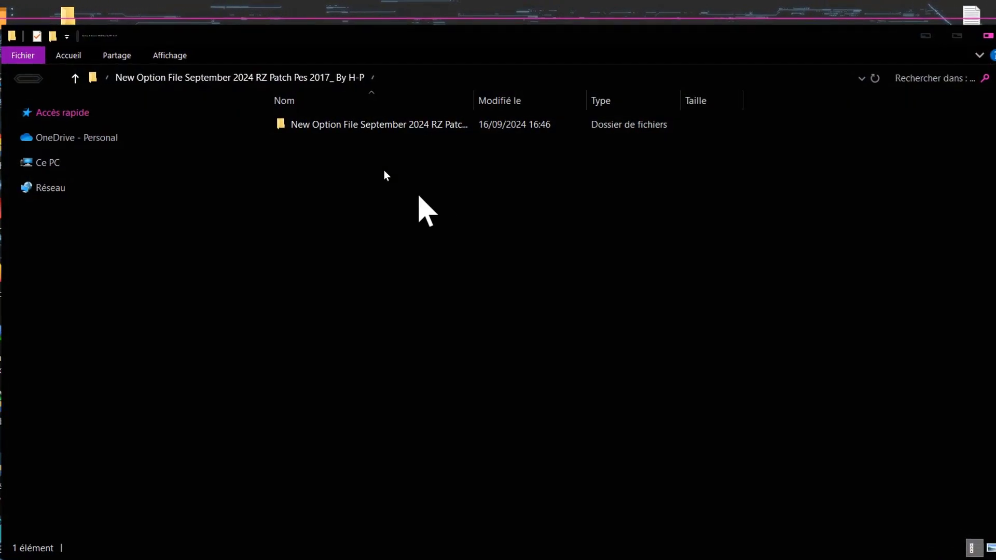
left_click(364, 125)
double_click(365, 126)
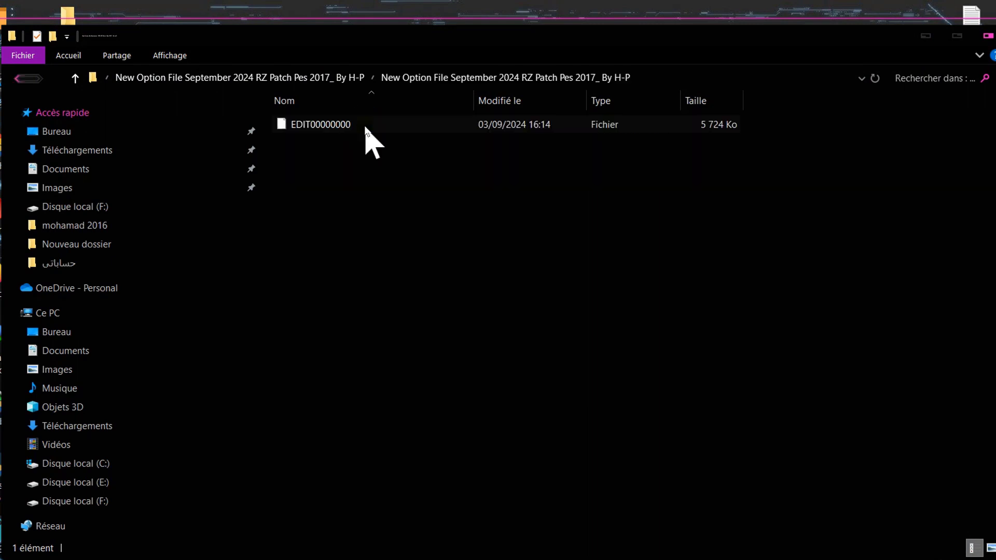
left_click(331, 124)
right_click(331, 124)
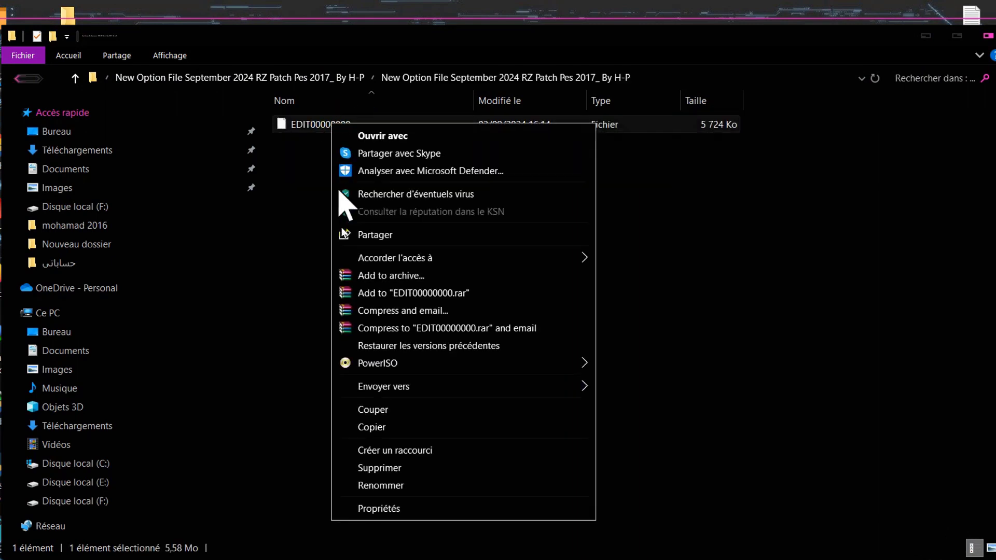
left_click(378, 427)
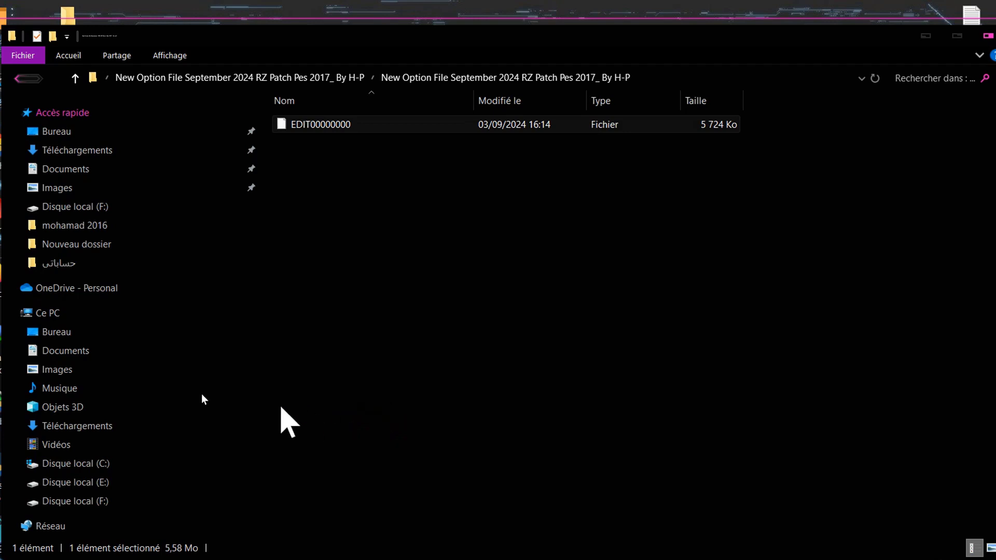
Open the PES 2017 save folder at Documents, Konami, Pro Evolution Soccer 2017, save
left_click(93, 352)
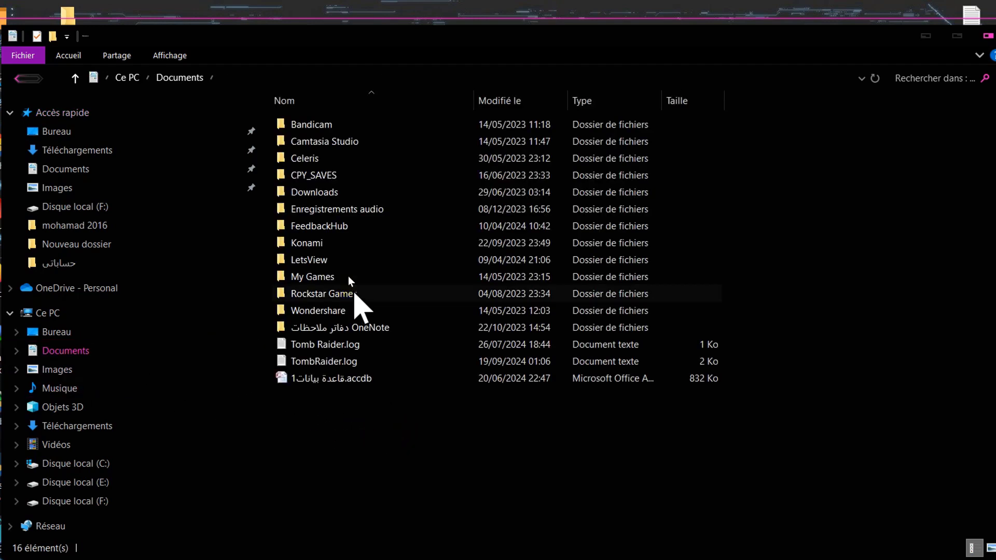
left_click(329, 244)
double_click(330, 244)
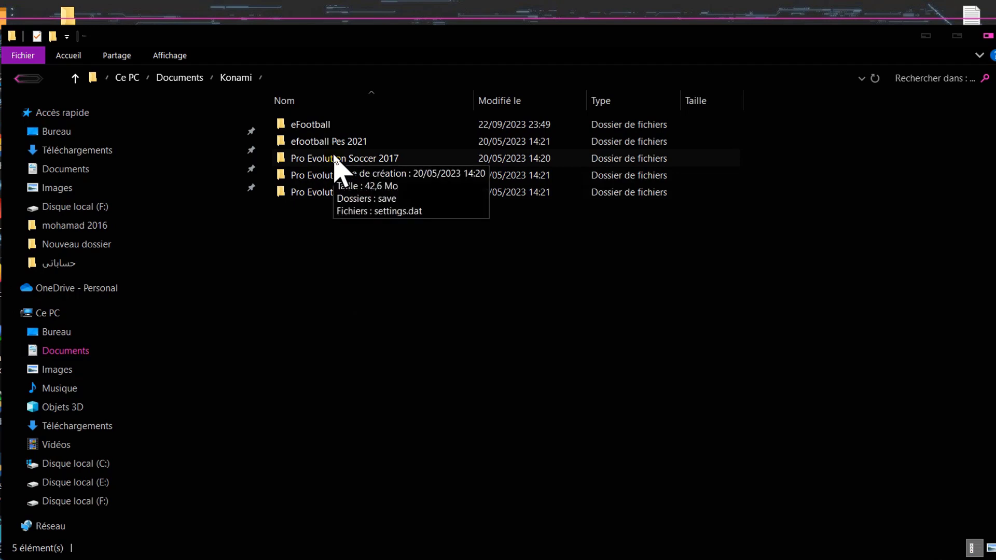
double_click(335, 160)
double_click(340, 127)
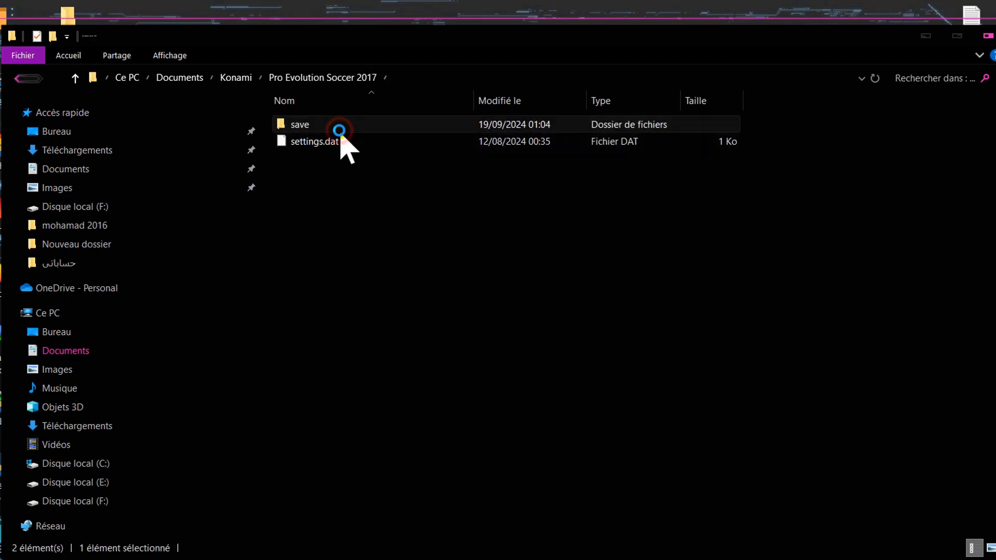
Try to paste the copied EDIT00000000 over the existing one in the save folder, and close the folder window
right_click(808, 156)
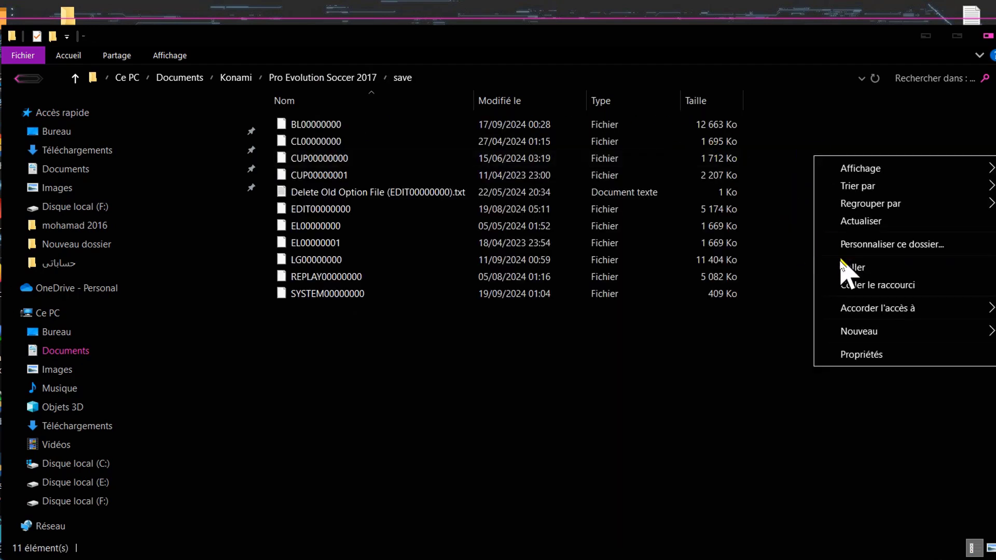
left_click(841, 267)
left_click(468, 265)
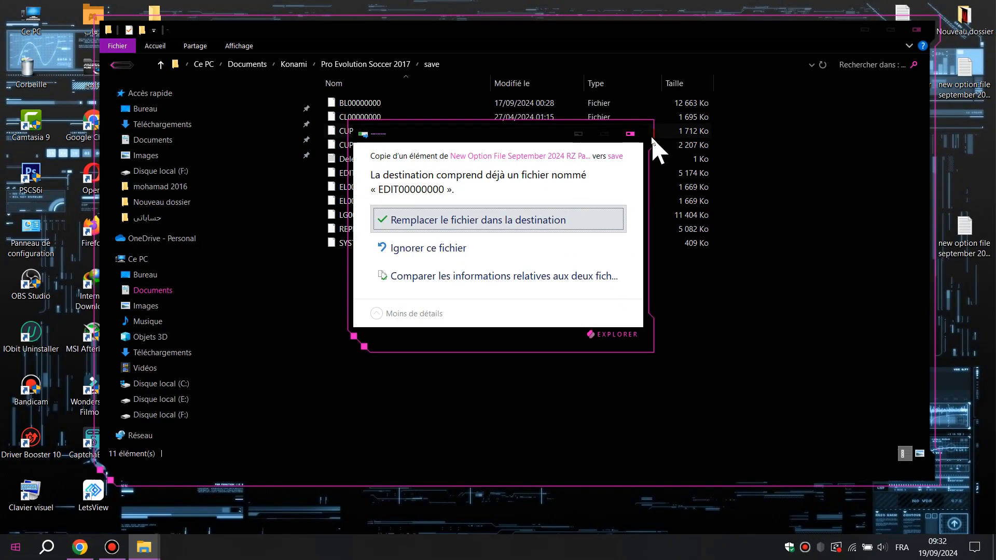
left_click(644, 135)
left_click(917, 30)
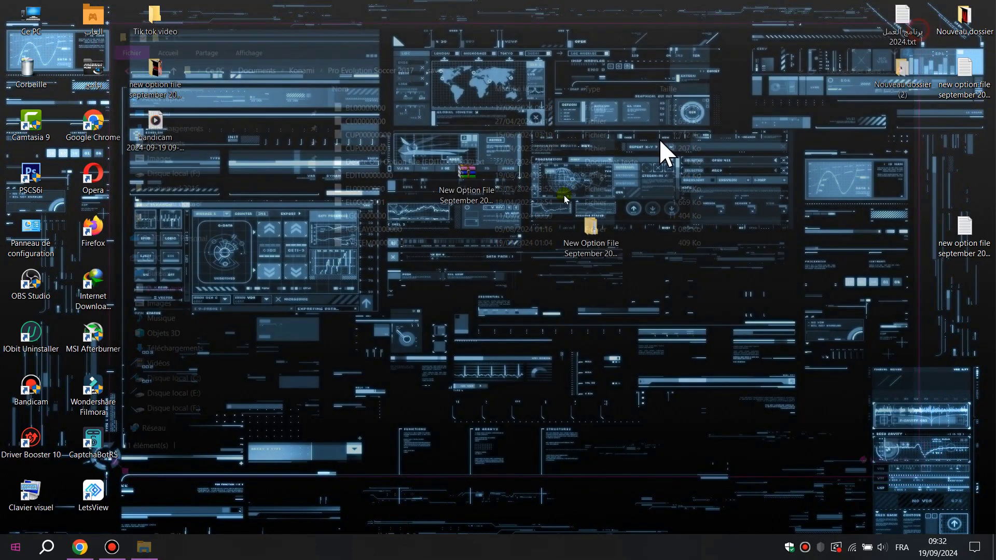